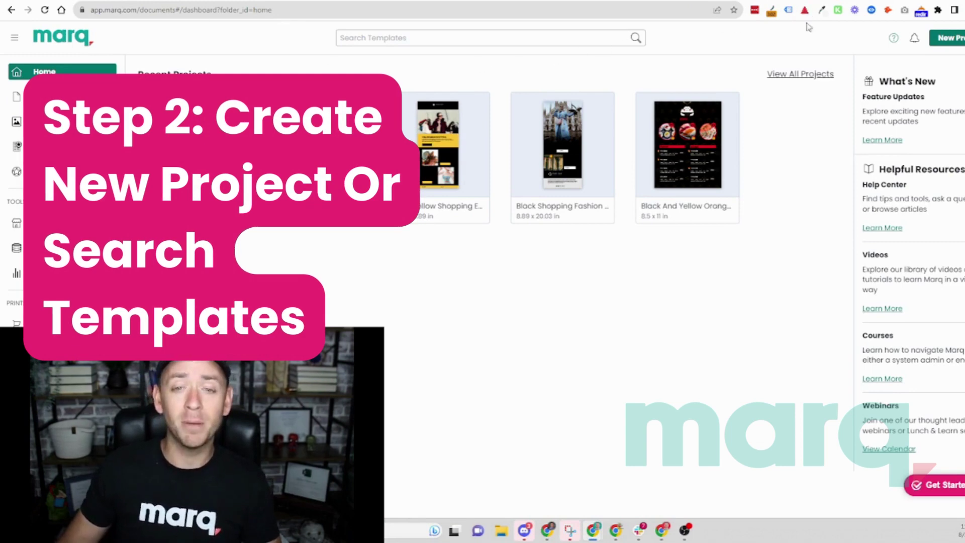
# Search Marq's template library for 'poster' from the New Project menu.
pyautogui.click(934, 44)
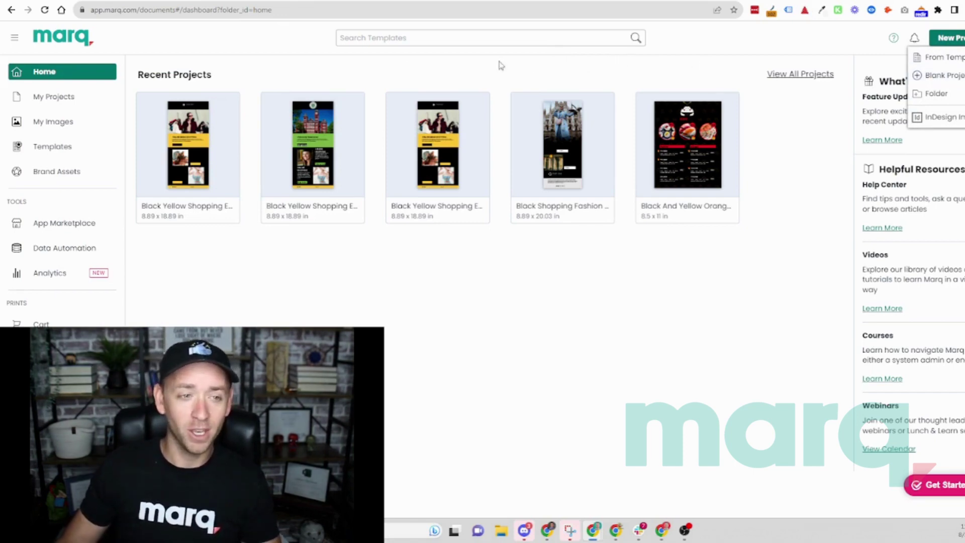
pyautogui.click(452, 41)
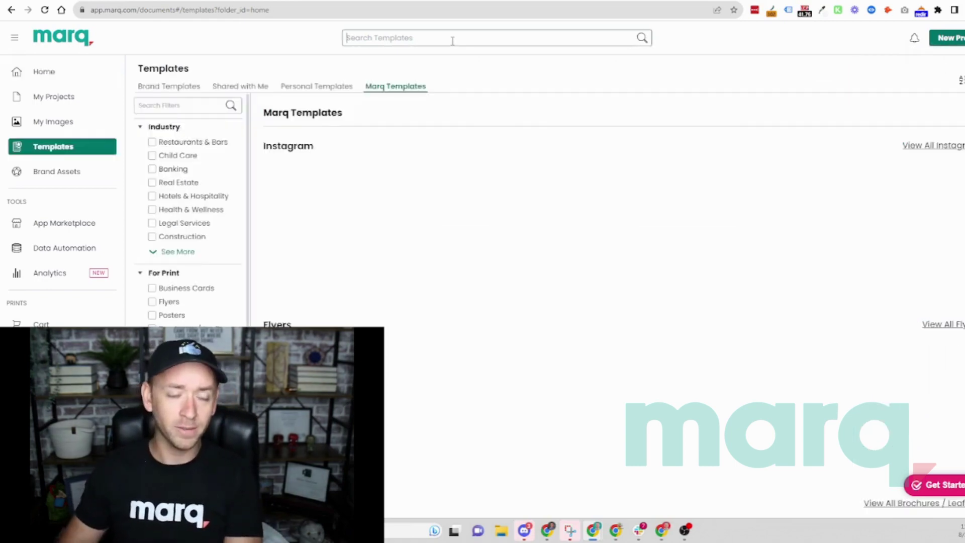
pyautogui.write('poster')
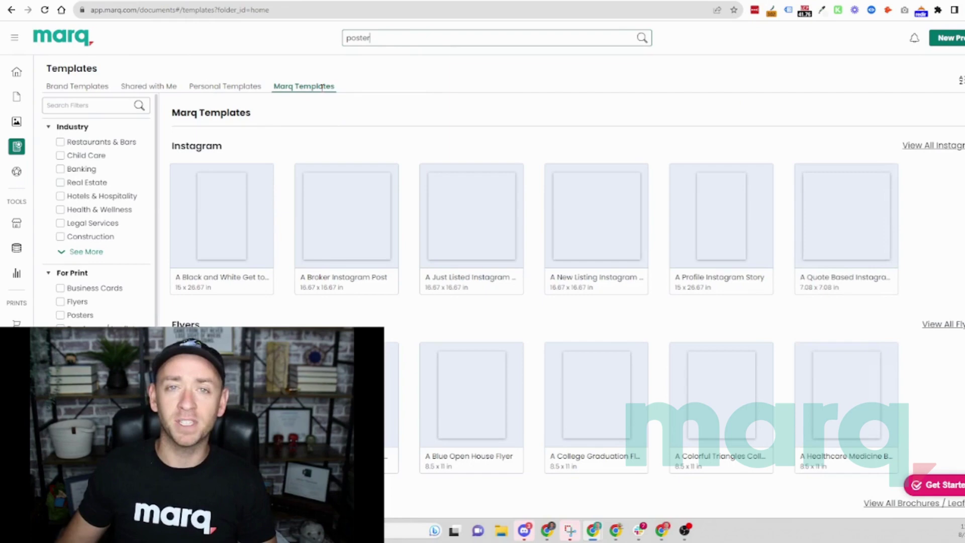
pyautogui.press('Return')
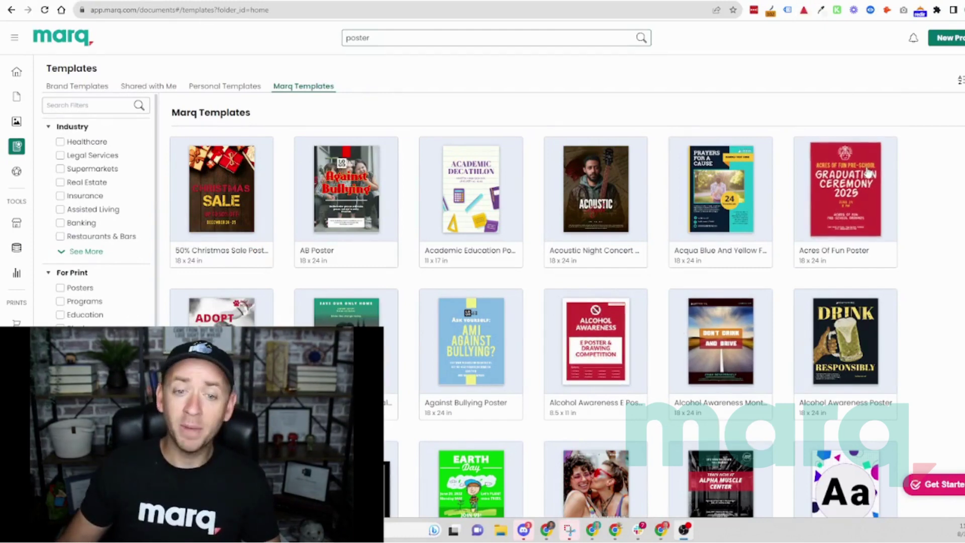
# Create a new 18x24 document from the Acres Of Fun Poster template.
pyautogui.click(846, 215)
pyautogui.click(611, 250)
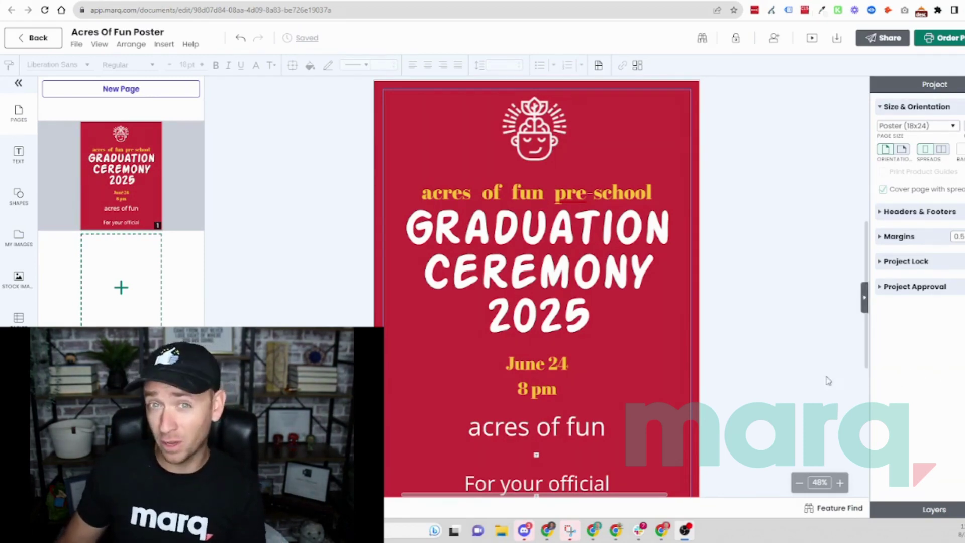
# Replace the GRADUATION CEREMONY 2025 headline with 'MEET & GREET' and show the Stock Images panel.
pyautogui.click(540, 232)
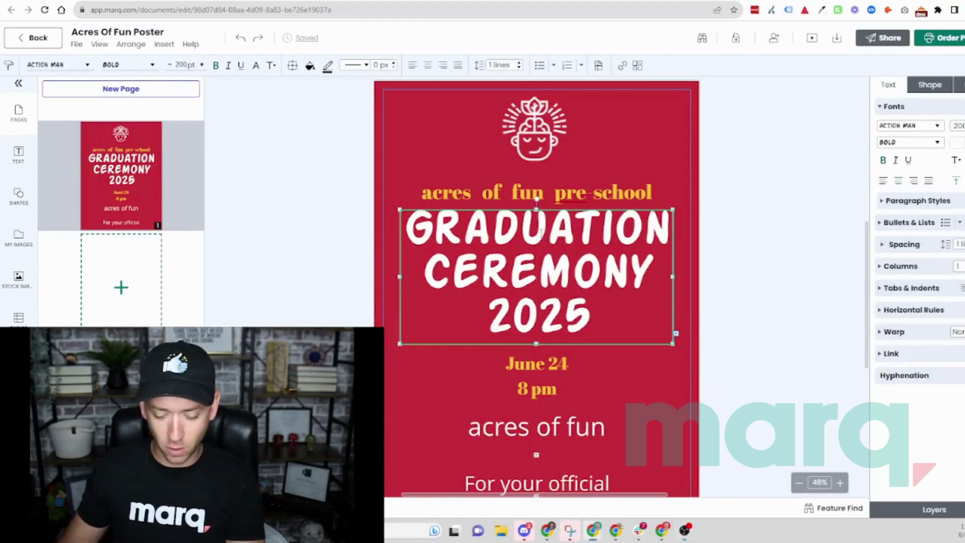
pyautogui.doubleClick(541, 232)
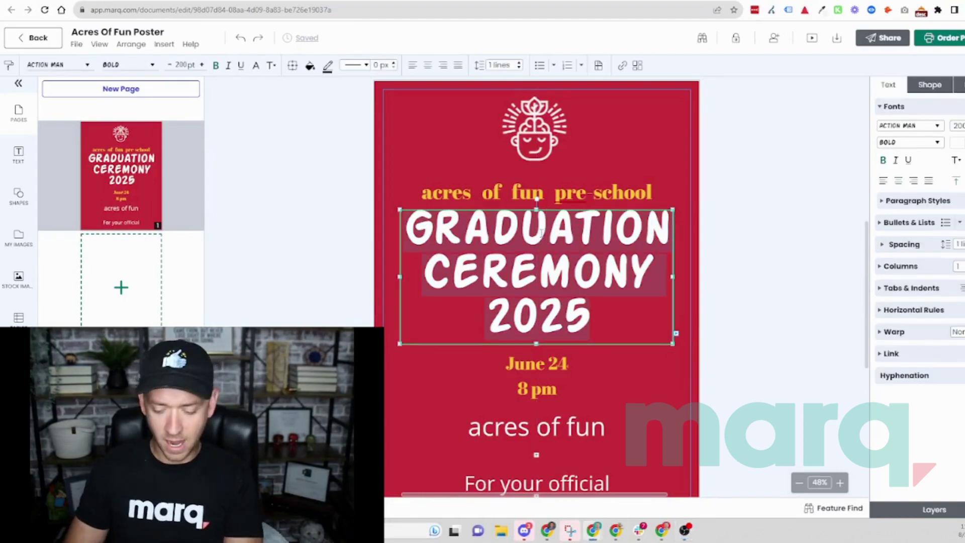
pyautogui.write('MEET & GREET')
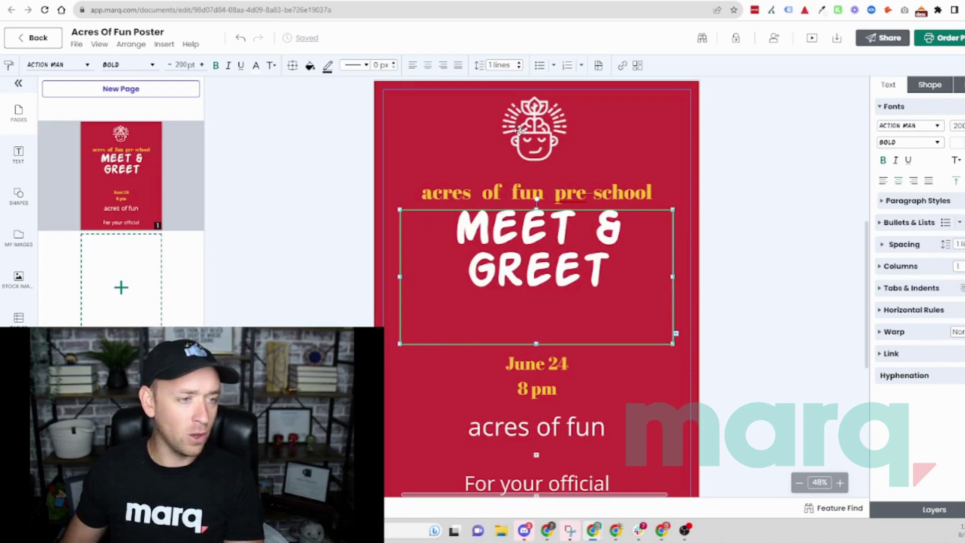
pyautogui.click(19, 280)
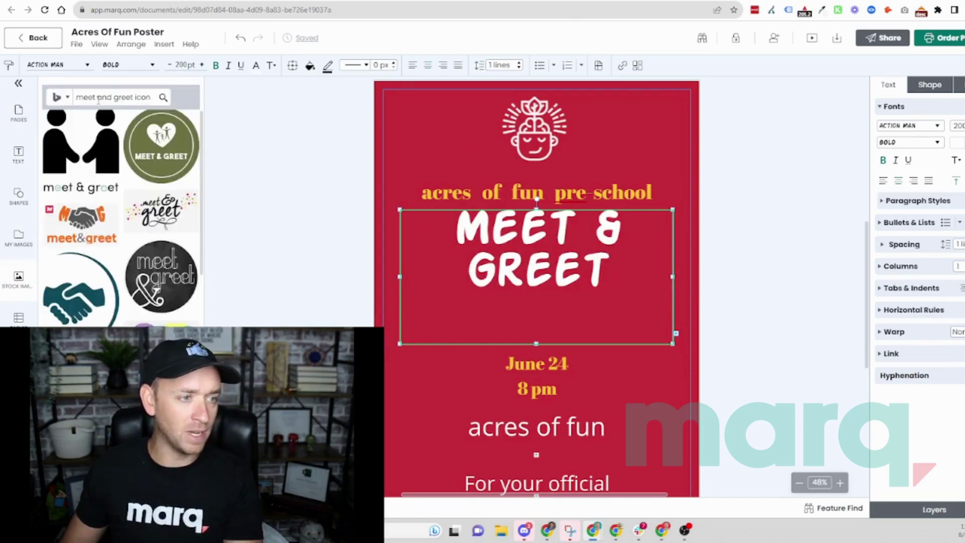
# Swap the top head logo for the green Meet & Greet stock badge, moved to the top.
pyautogui.click(145, 150)
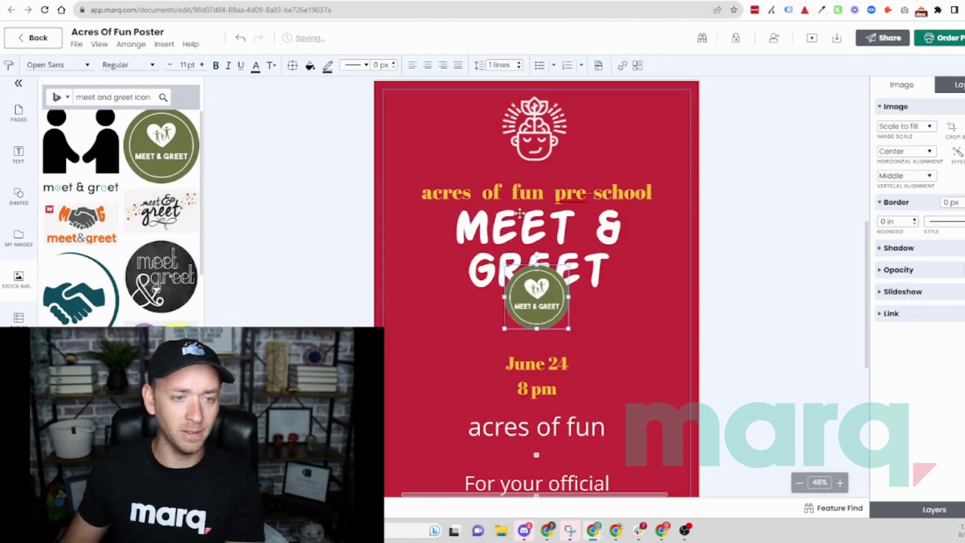
pyautogui.click(530, 136)
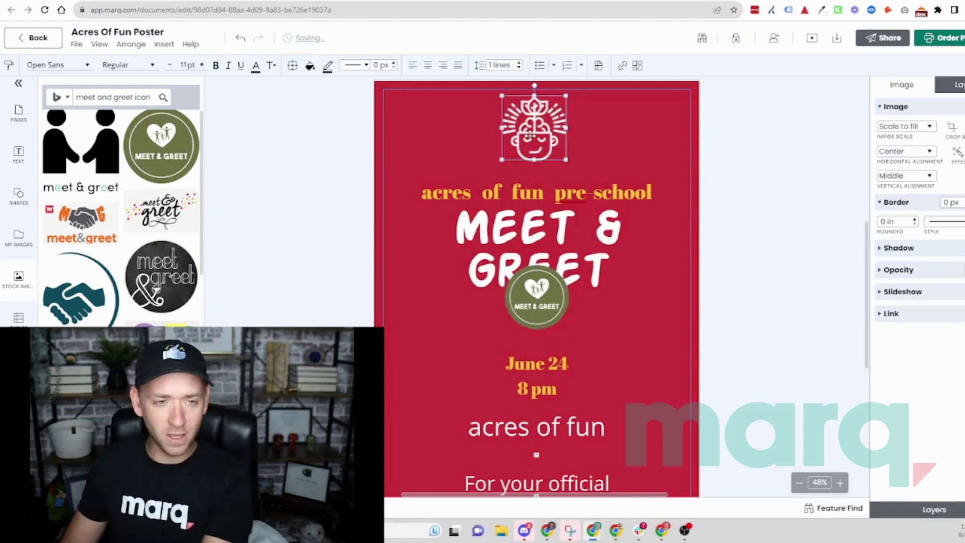
pyautogui.press('Delete')
pyautogui.moveTo(536, 266); pyautogui.dragTo(537, 138)
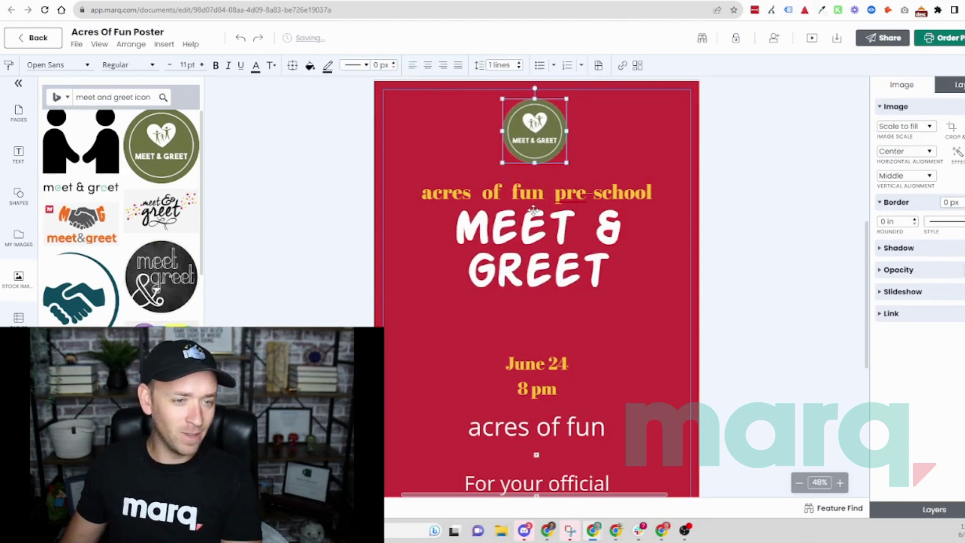
pyautogui.moveTo(509, 191); pyautogui.dragTo(510, 191)
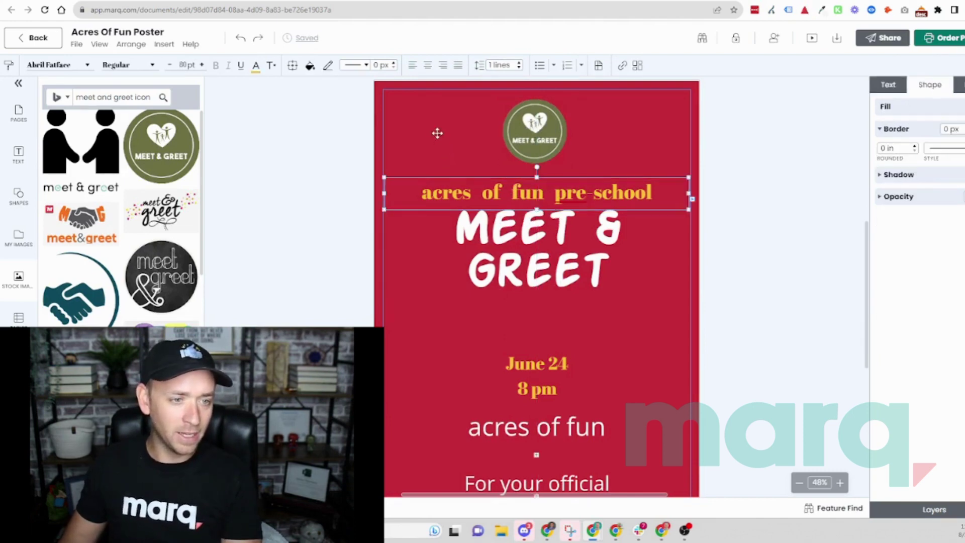
pyautogui.click(435, 130)
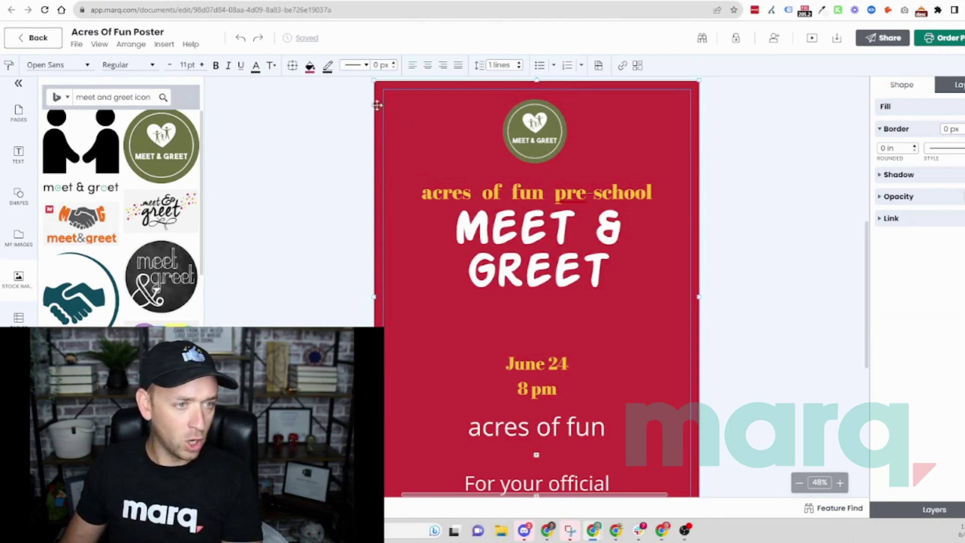
# Make the background yellow and eyedrop the badge's olive onto the pre-school and date text.
pyautogui.click(310, 66)
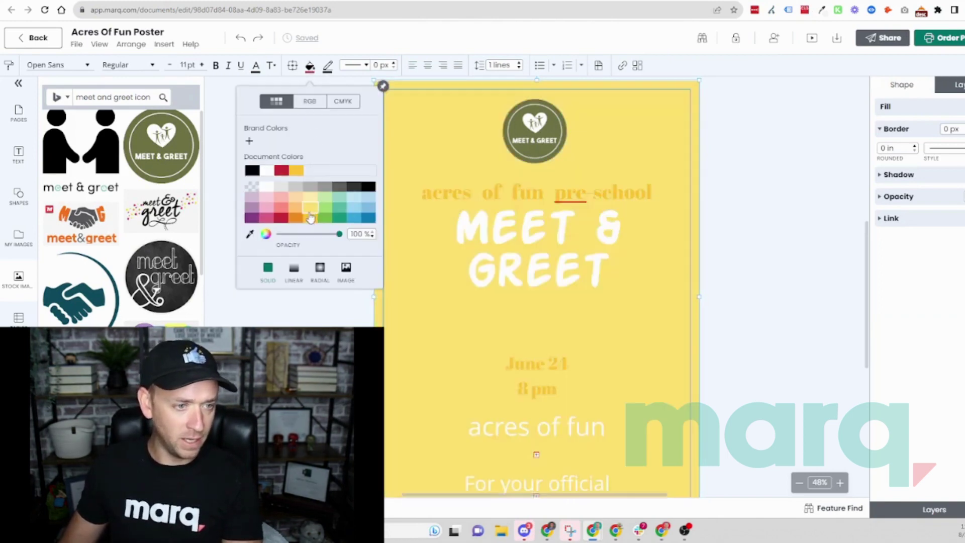
pyautogui.click(311, 220)
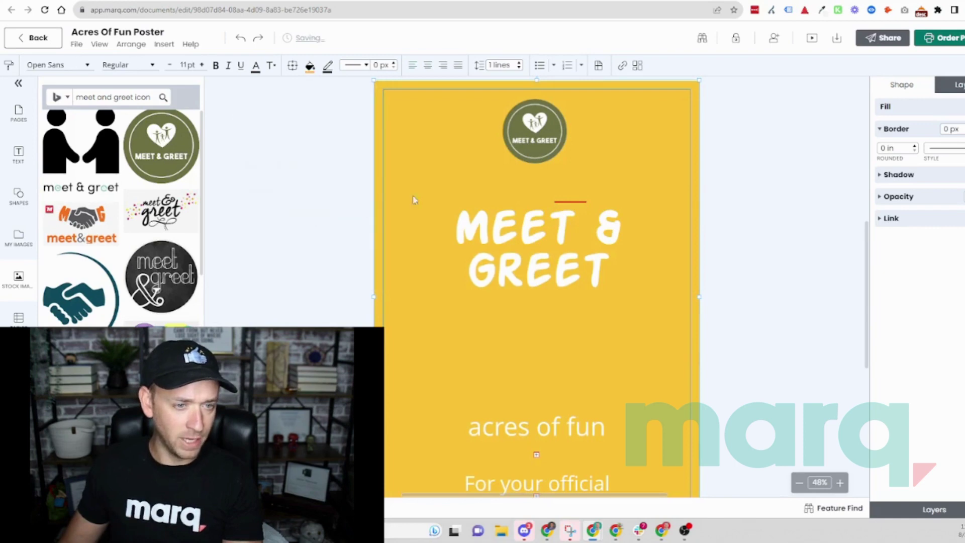
pyautogui.click(483, 190)
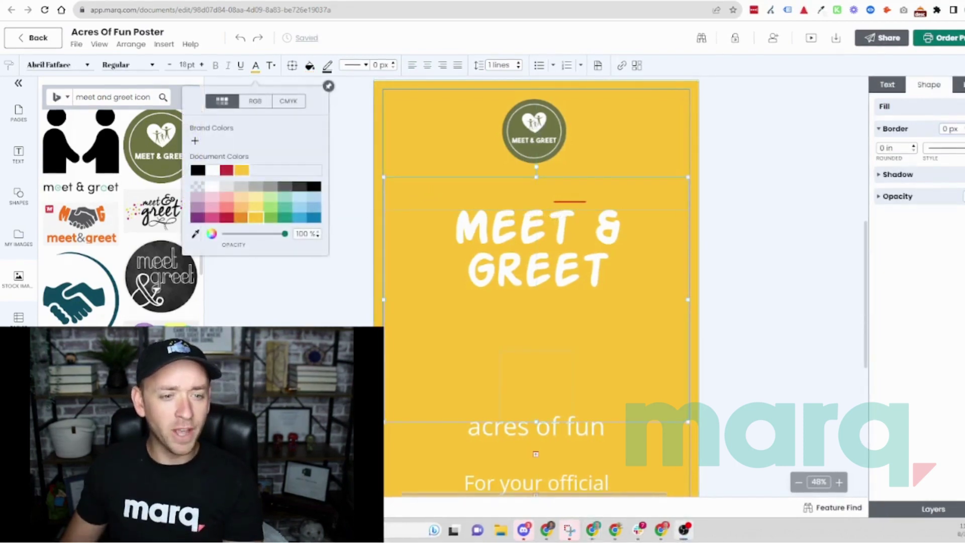
pyautogui.click(194, 236)
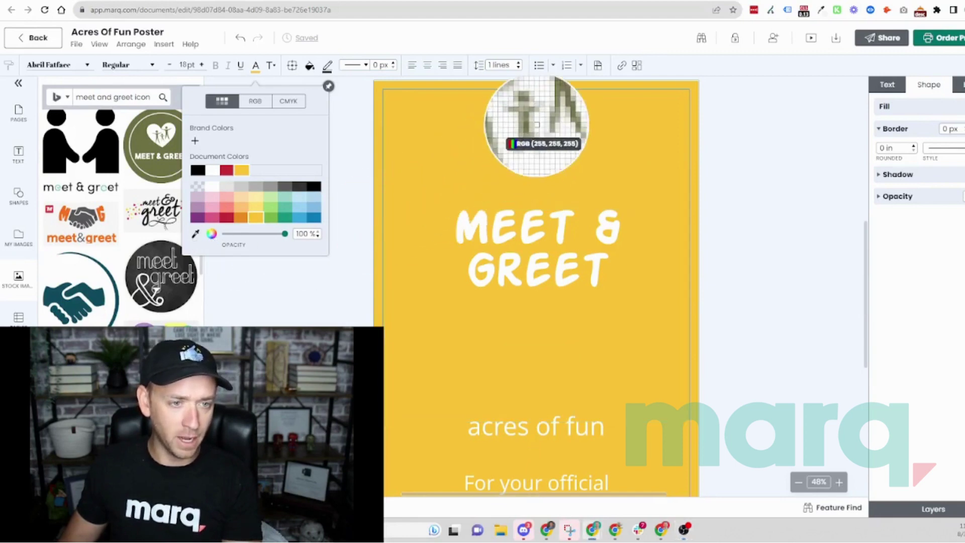
pyautogui.click(523, 134)
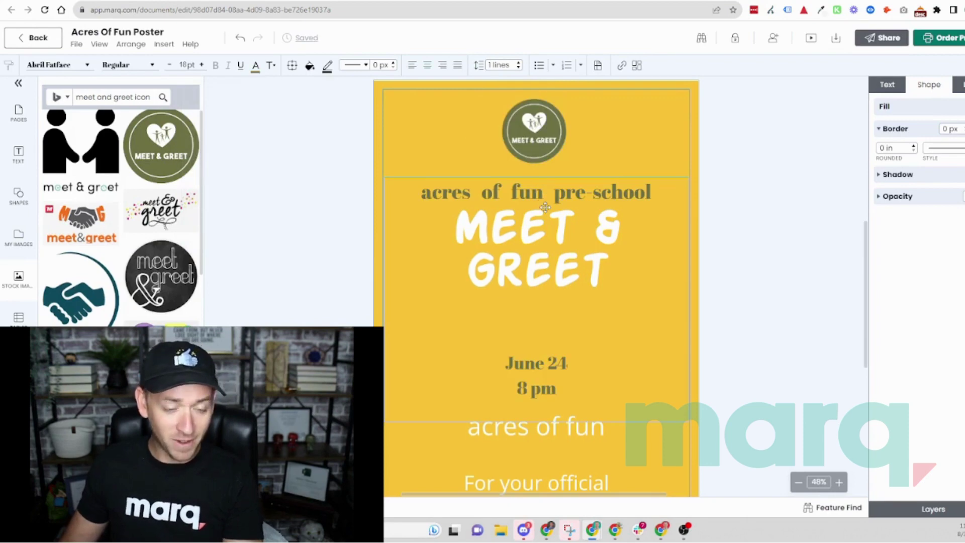
pyautogui.scroll(-1, 578, 226)
pyautogui.scroll(1, 704, 312)
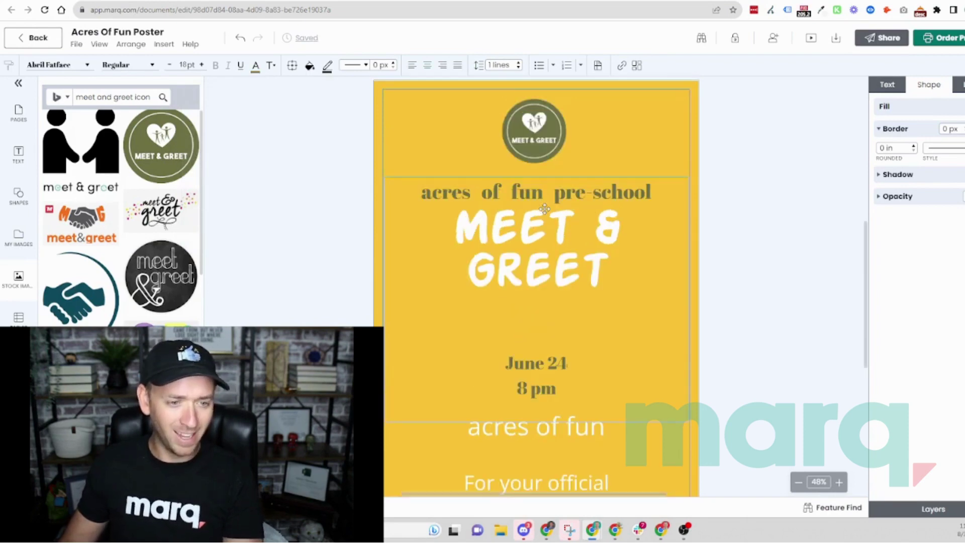
# Search stock images for 'border png' and add the ornate gold border to the poster.
pyautogui.tripleClick(109, 97)
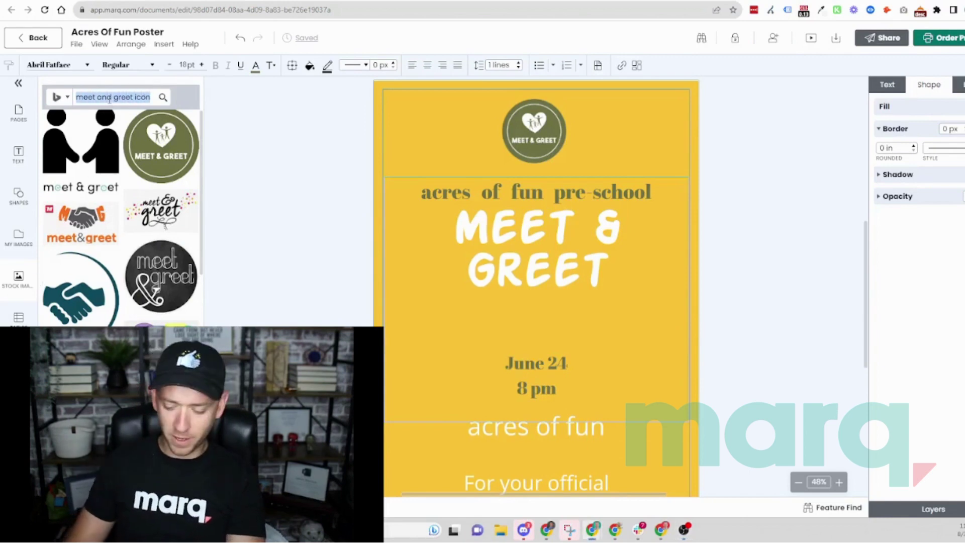
pyautogui.write('border png')
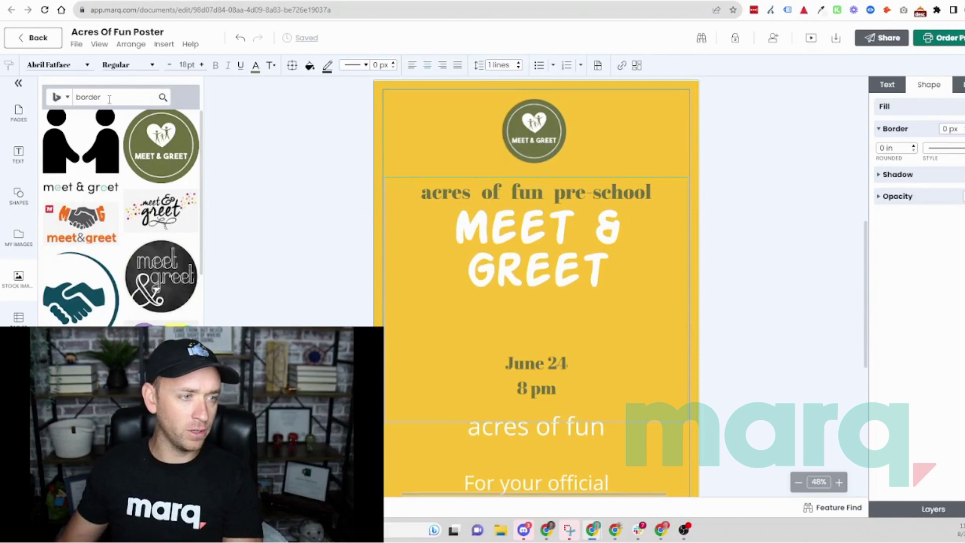
pyautogui.press('Return')
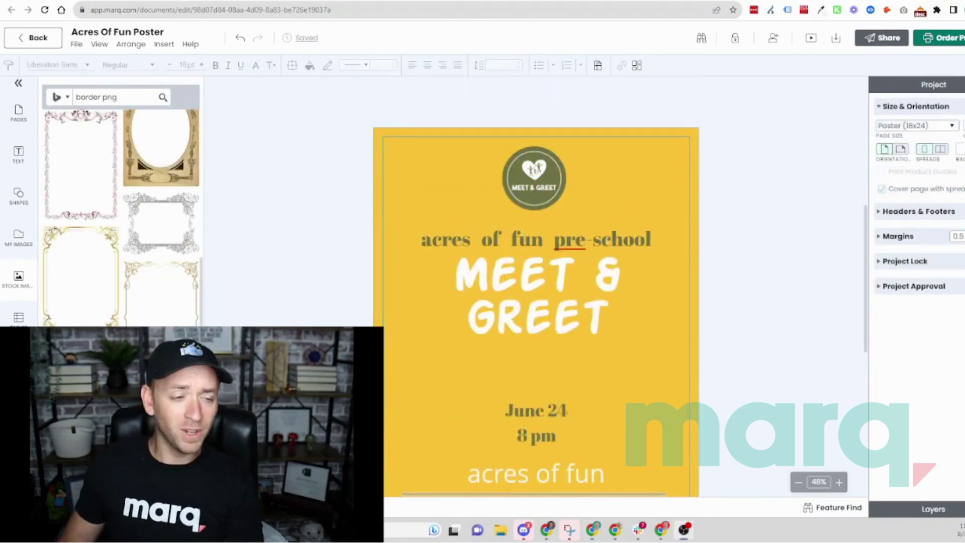
pyautogui.click(179, 313)
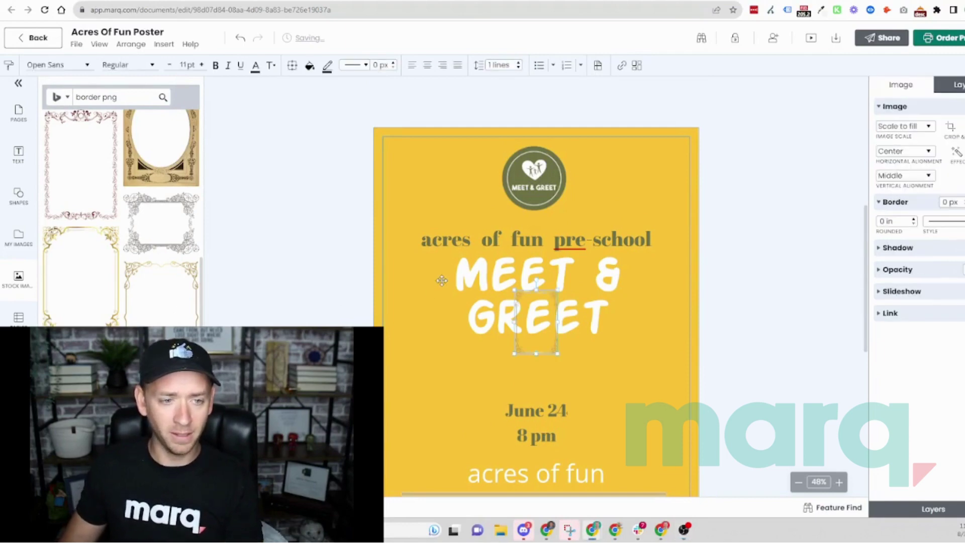
# Resize and position the border so it stretches to all edges of the poster.
pyautogui.moveTo(516, 290); pyautogui.dragTo(378, 135)
pyautogui.moveTo(405, 173); pyautogui.dragTo(401, 219)
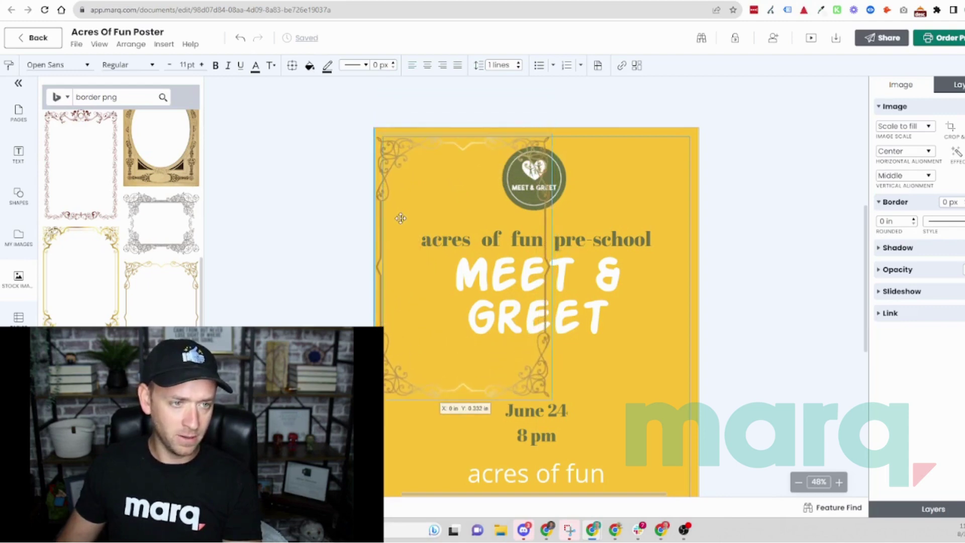
pyautogui.scroll(-3, 545, 264)
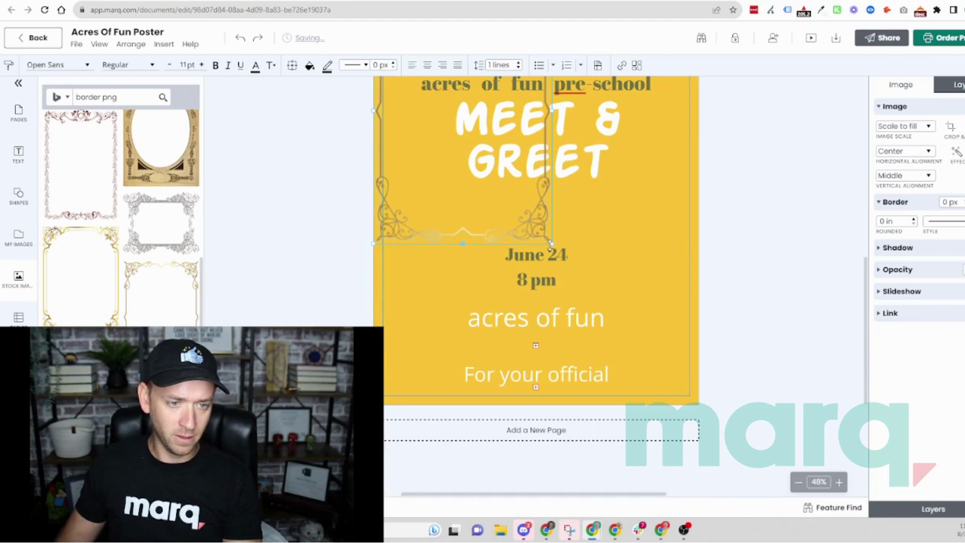
pyautogui.moveTo(551, 244); pyautogui.dragTo(658, 394)
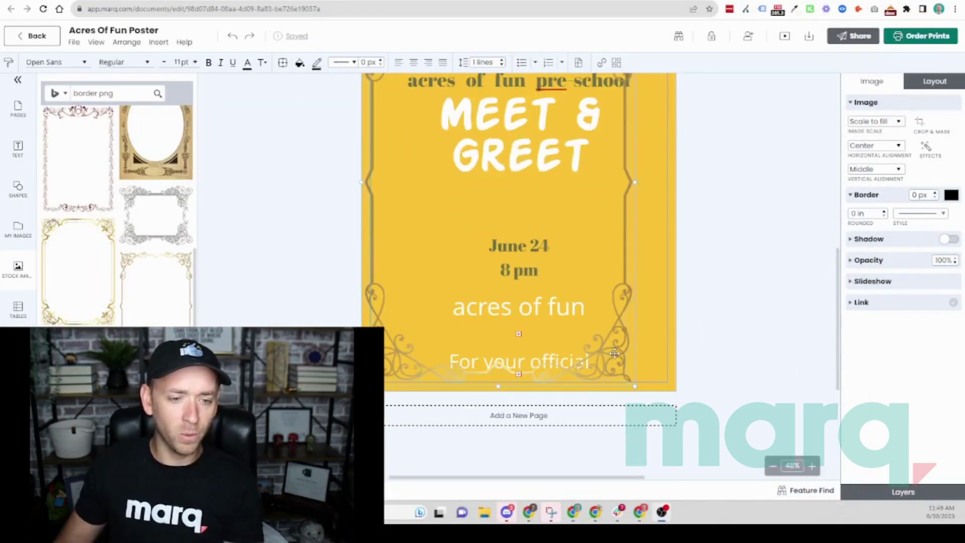
pyautogui.moveTo(615, 354); pyautogui.dragTo(636, 356)
pyautogui.scroll(3, 636, 355)
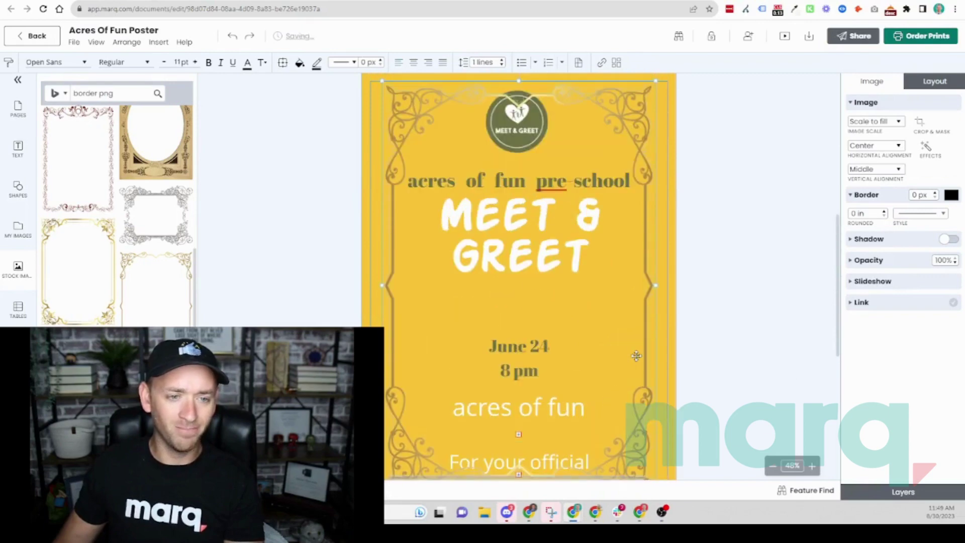